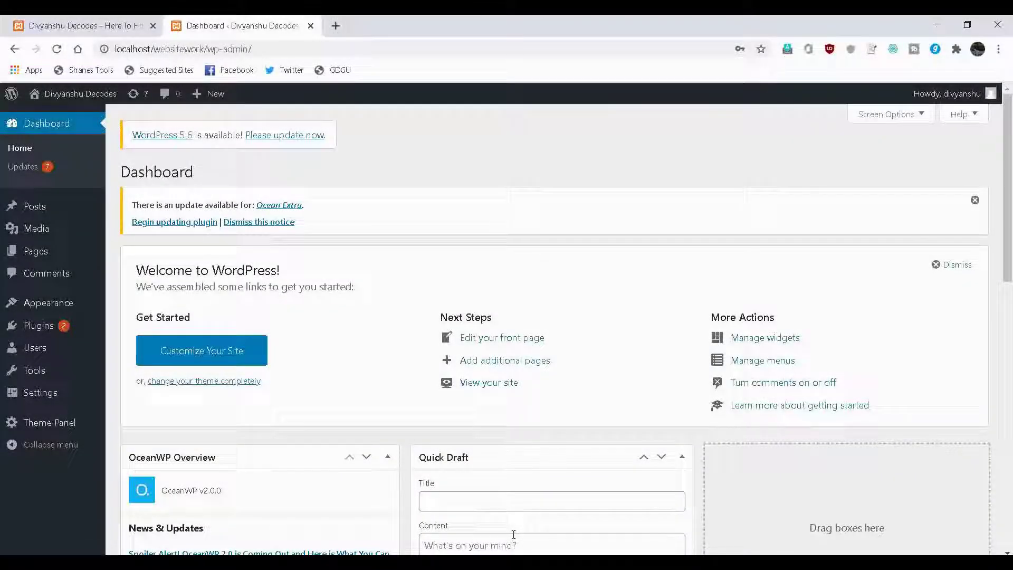
Switch to the site's front page and open the Online Earning category archive.
left_click(117, 29)
left_click(174, 132)
Return to the admin dashboard and go to Appearance > Widgets.
left_click(195, 25)
mouse_move(55, 303)
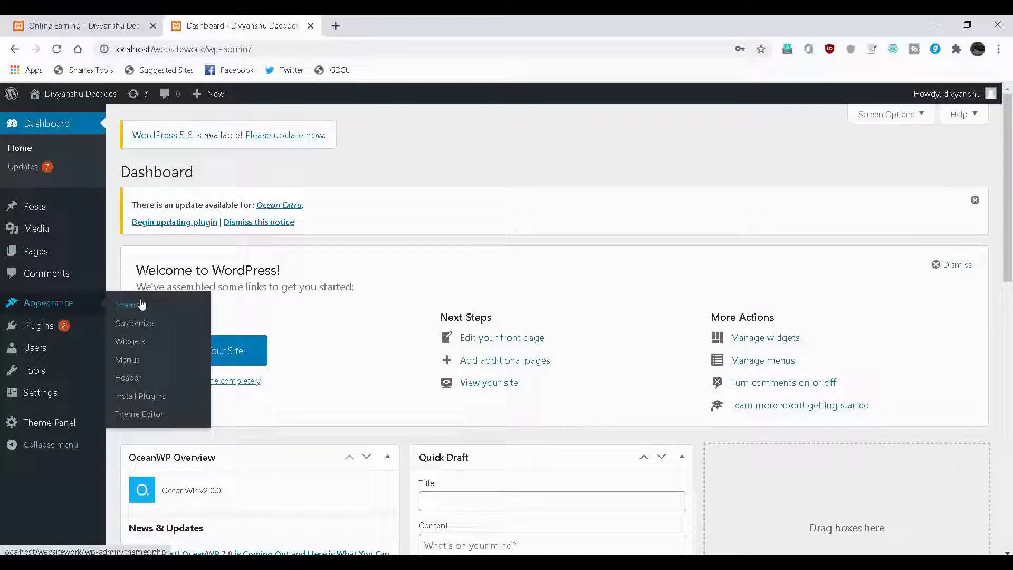
left_click(135, 344)
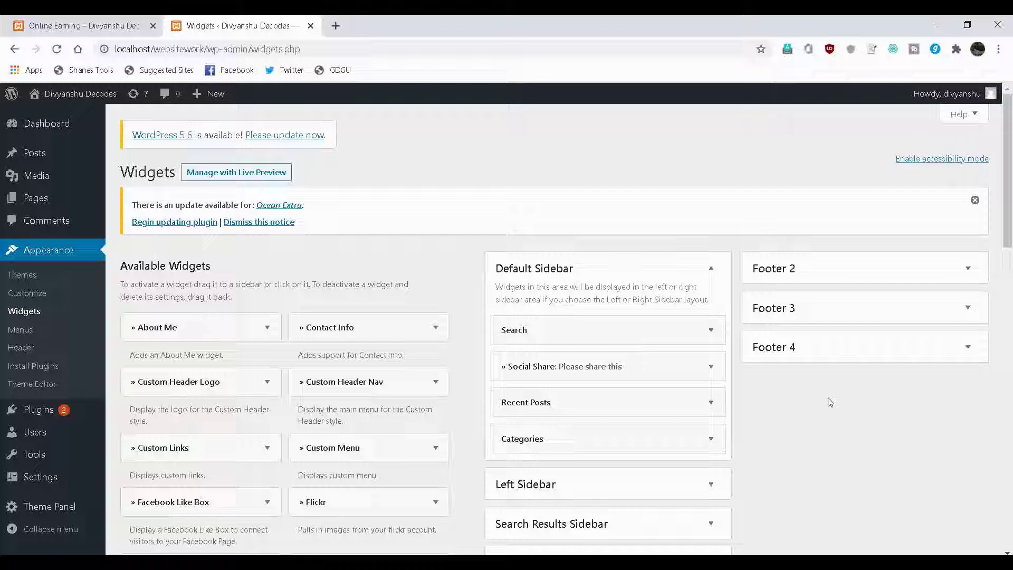
Delete the Social Share widget, leaving Search, Recent Posts and Categories in the Default Sidebar.
scroll(830, 402, "down", 2)
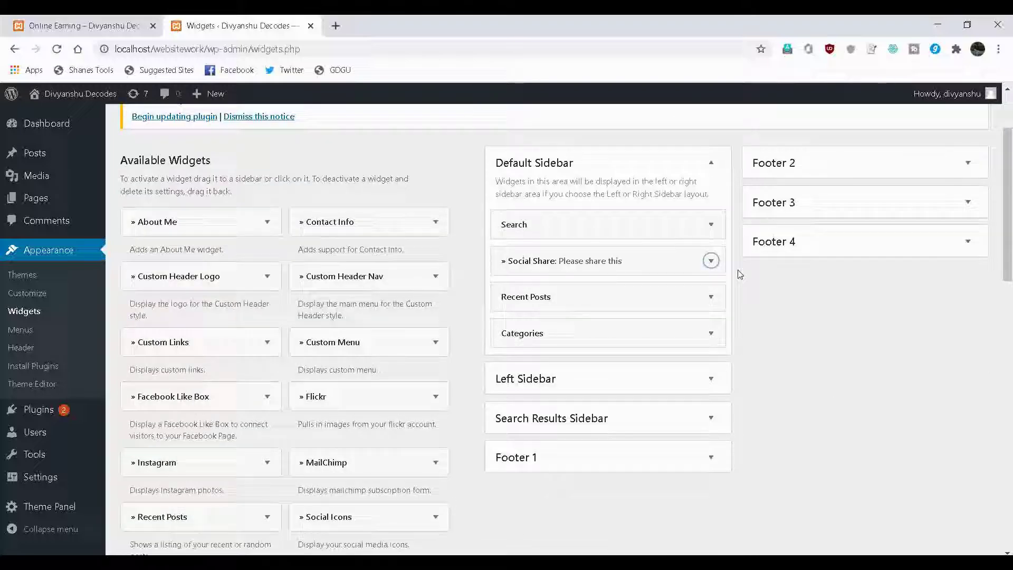
left_click(711, 262)
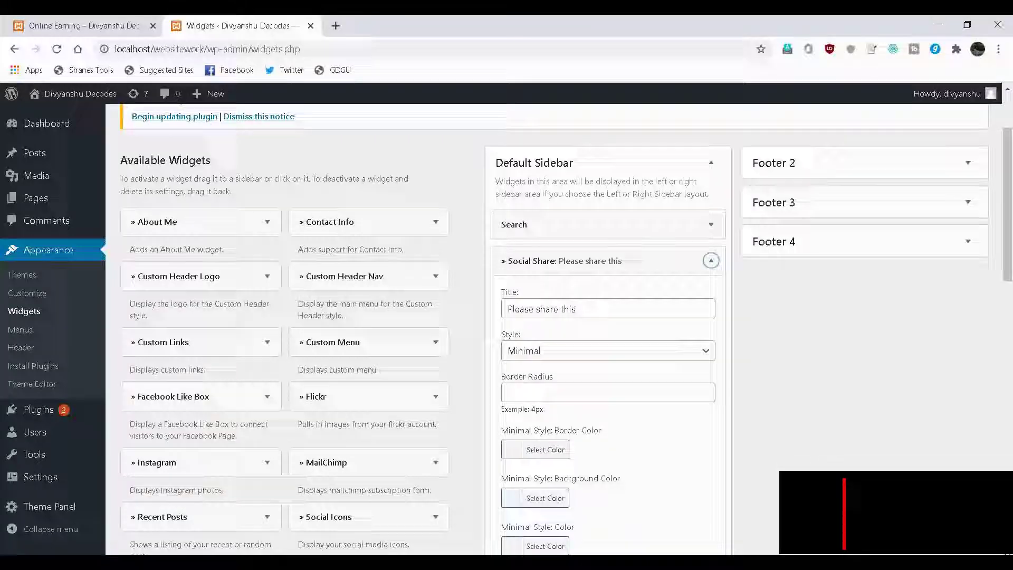
scroll(532, 318, "down", 4)
scroll(567, 330, "down", 6)
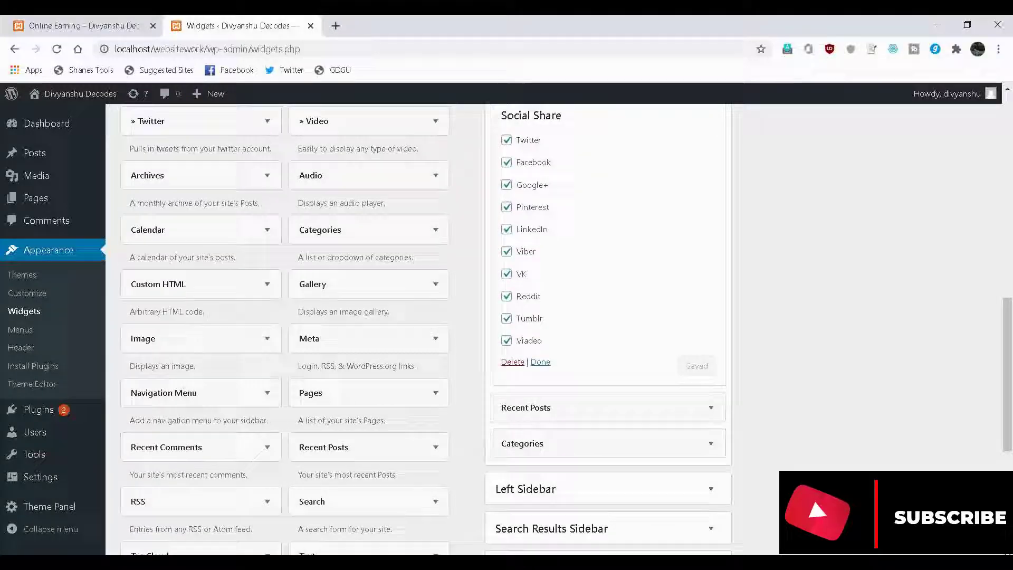
left_click(509, 363)
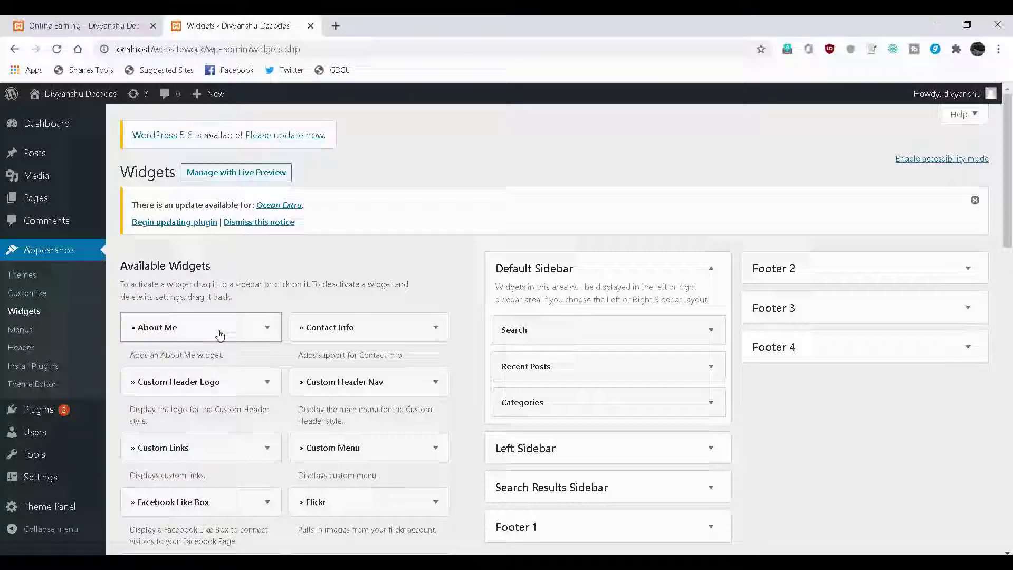
Drag the About Me widget into the Default Sidebar above Search.
scroll(220, 335, "down", 1)
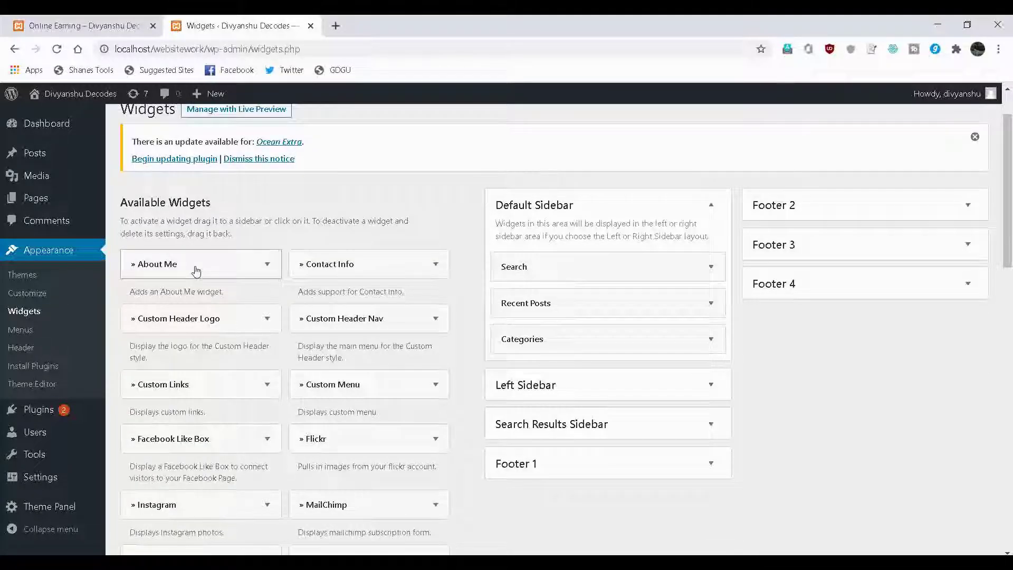
left_click_drag(196, 270, 566, 248)
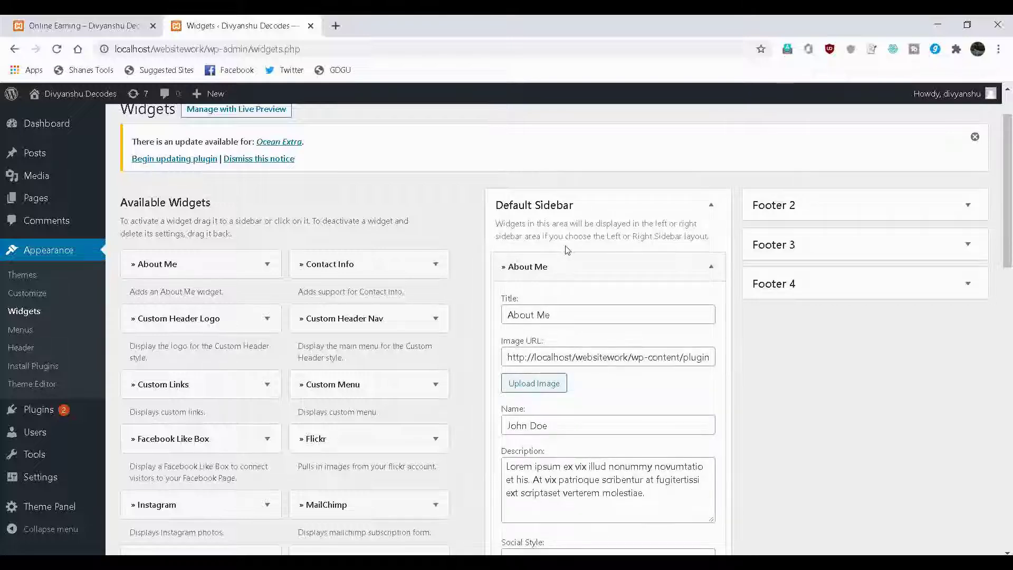
scroll(567, 250, "down", 1)
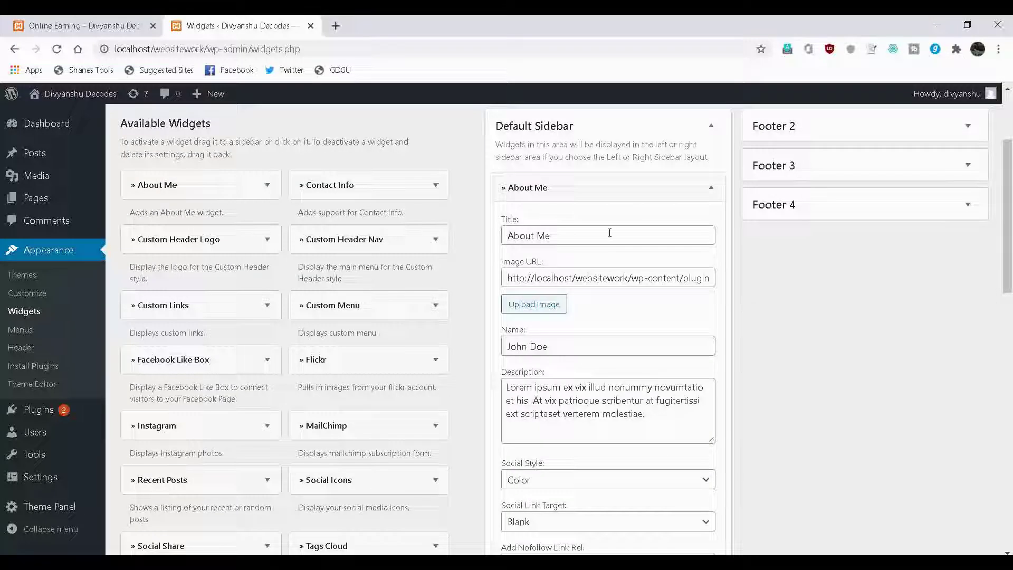
Upload thumnew.png from the computer through the widget's Upload Image media picker.
left_click(538, 306)
left_click(200, 155)
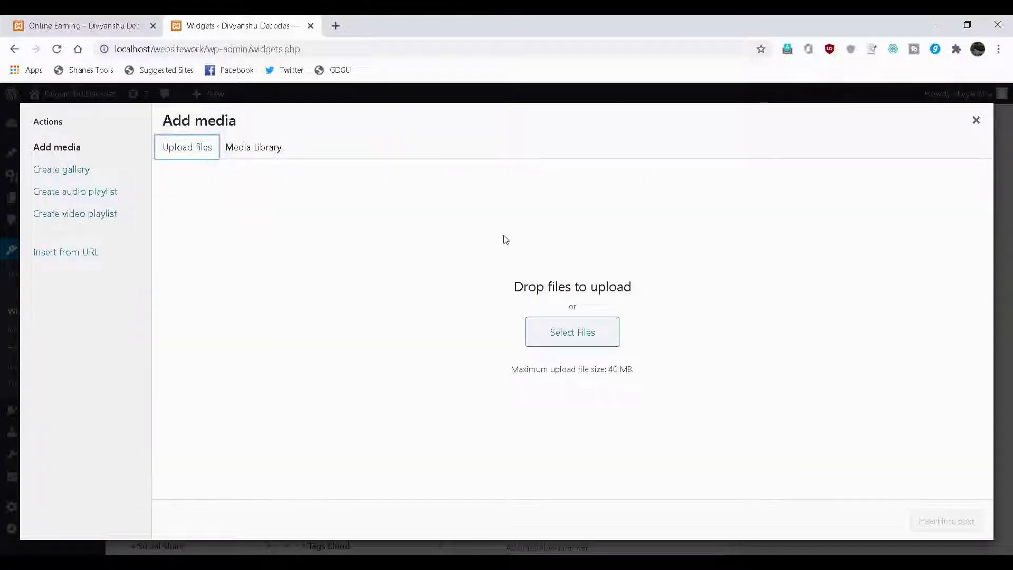
left_click(572, 333)
type("thumb")
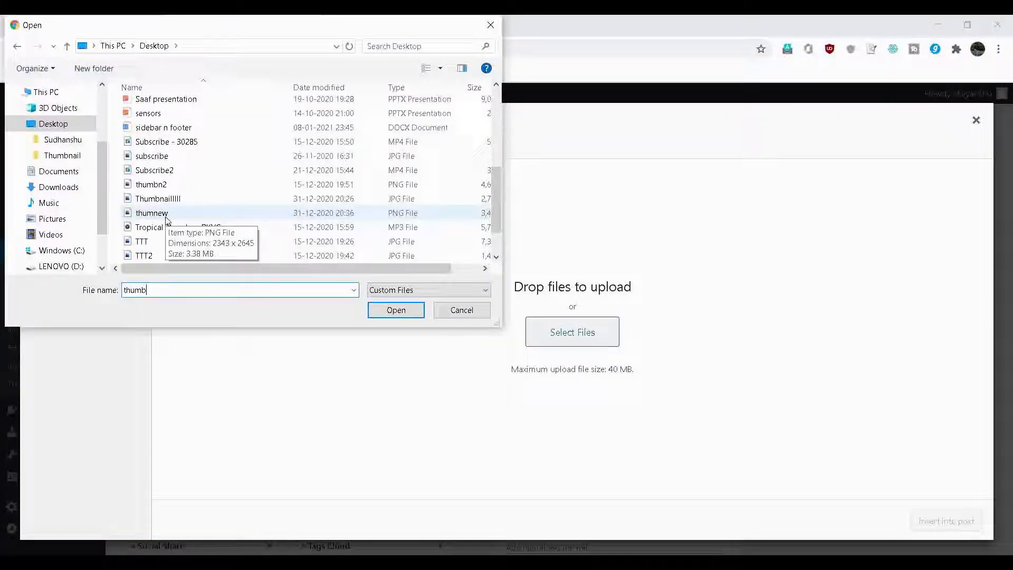
left_click(166, 216)
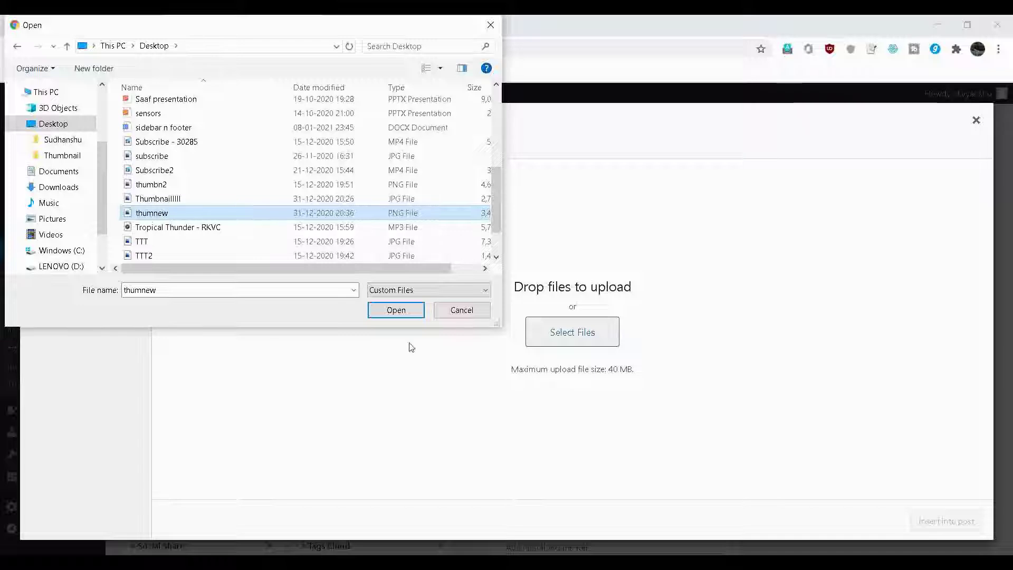
left_click(396, 311)
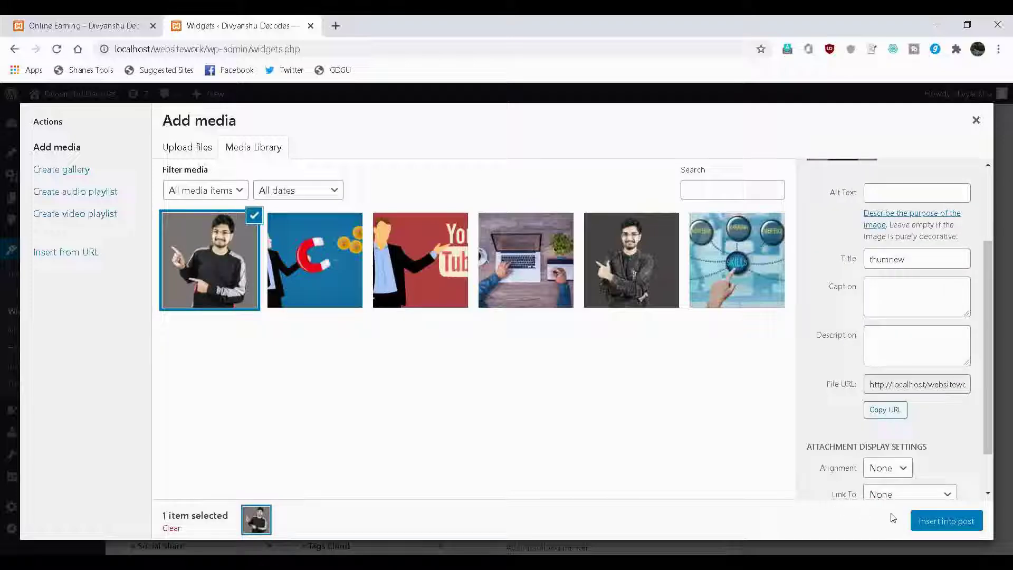
Use the uploaded photo as the widget image and replace the Name with the site's name.
left_click(933, 522)
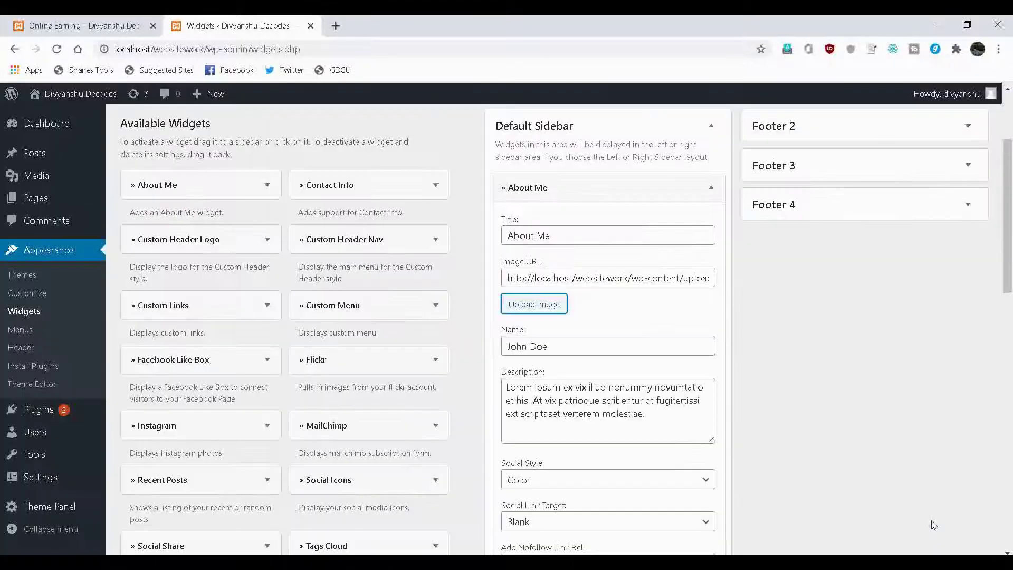
left_click(584, 346)
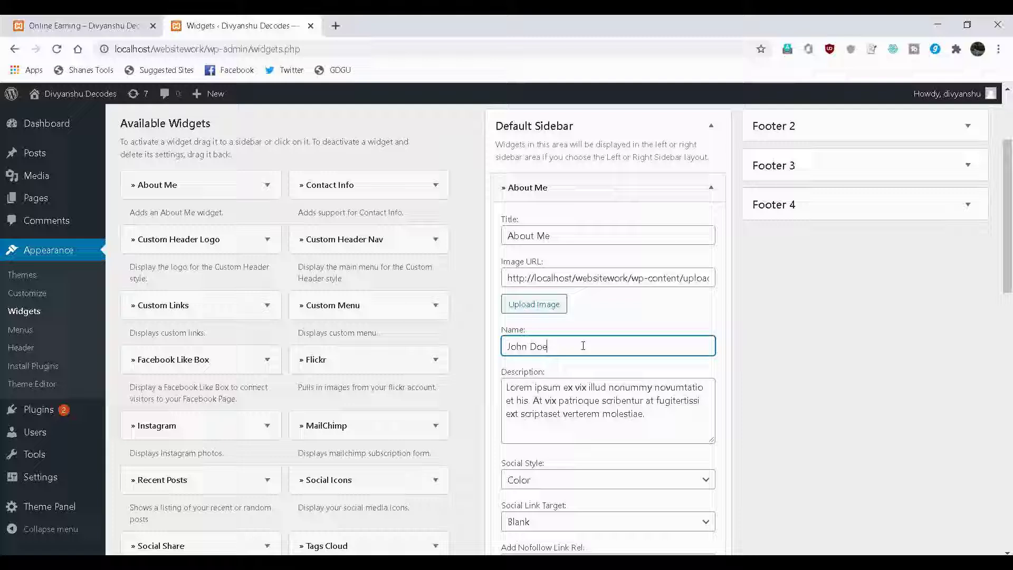
key("BackSpace")
key("BackSpace")
key("BackSpace")
key("BackSpace")
key("BackSpace")
key("BackSpace")
key("BackSpace")
key("BackSpace")
type("Divyanshu Decodes")
Replace the description with the skills enhancement and online earning text, then save the widget.
left_click_drag(645, 414, 500, 390)
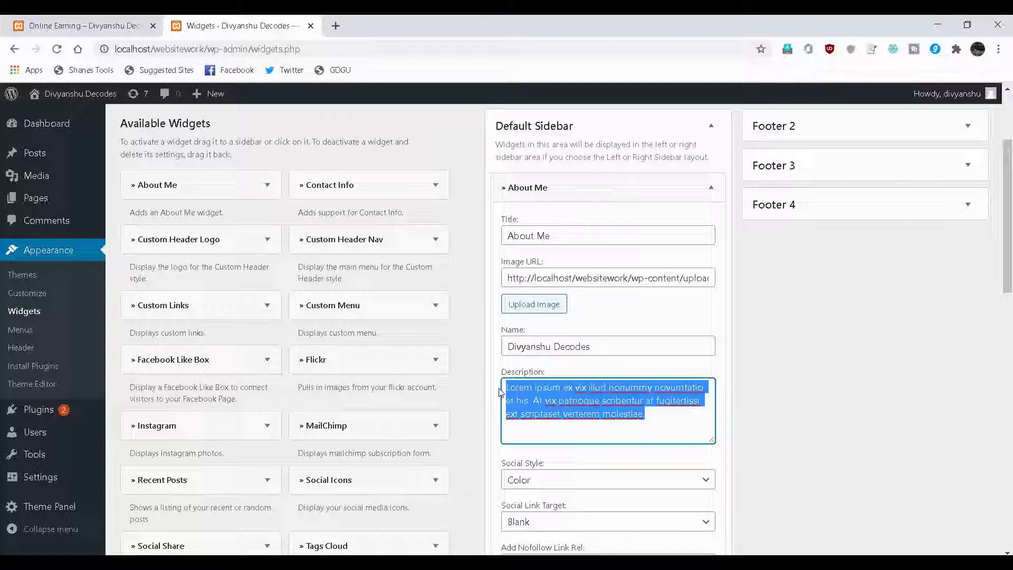
key("BackSpace")
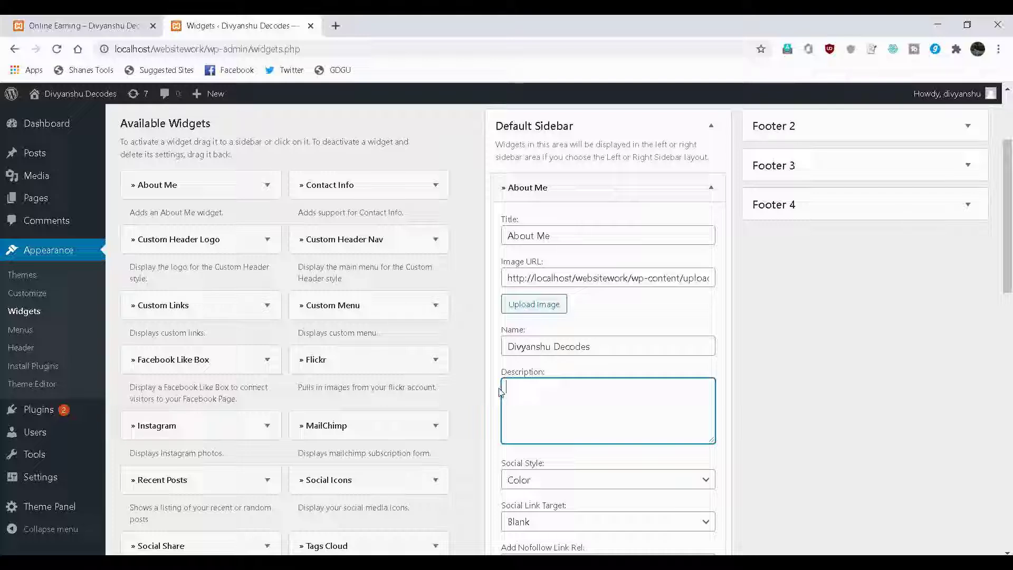
type("Divyanshu Decodes, your most ")
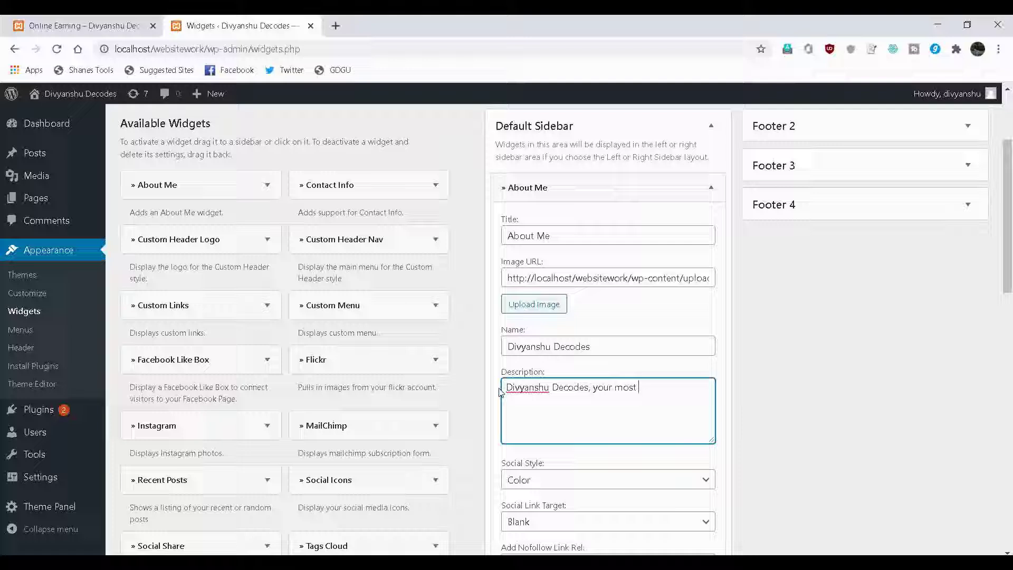
type("trusted destination for ever")
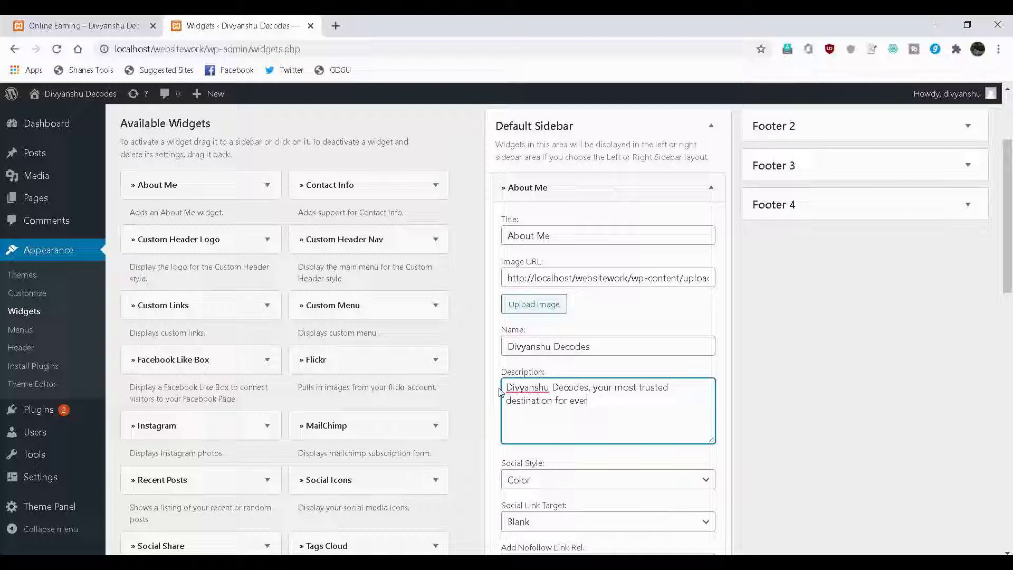
type("ything related to skills enhan")
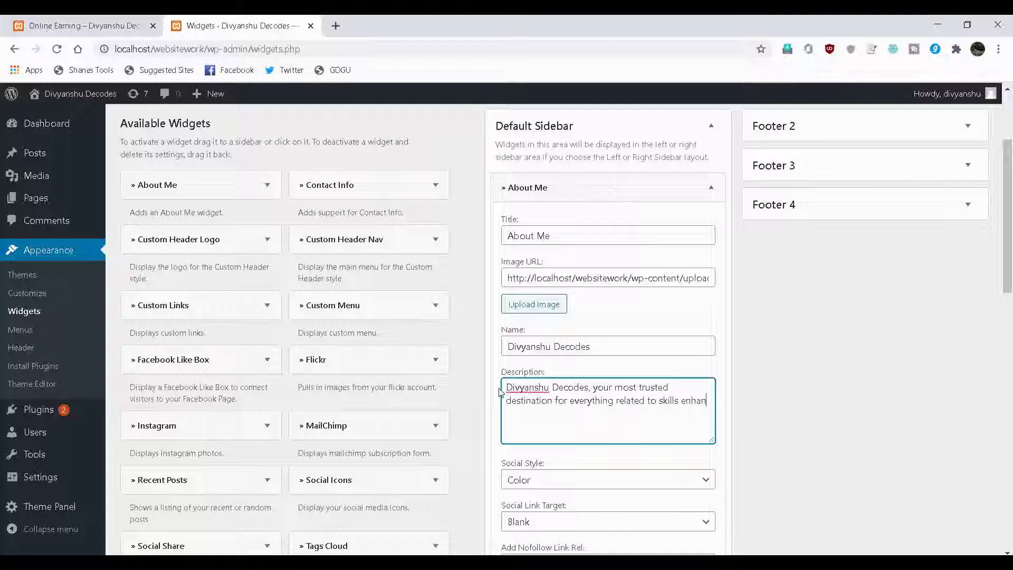
type("cement and online earning.")
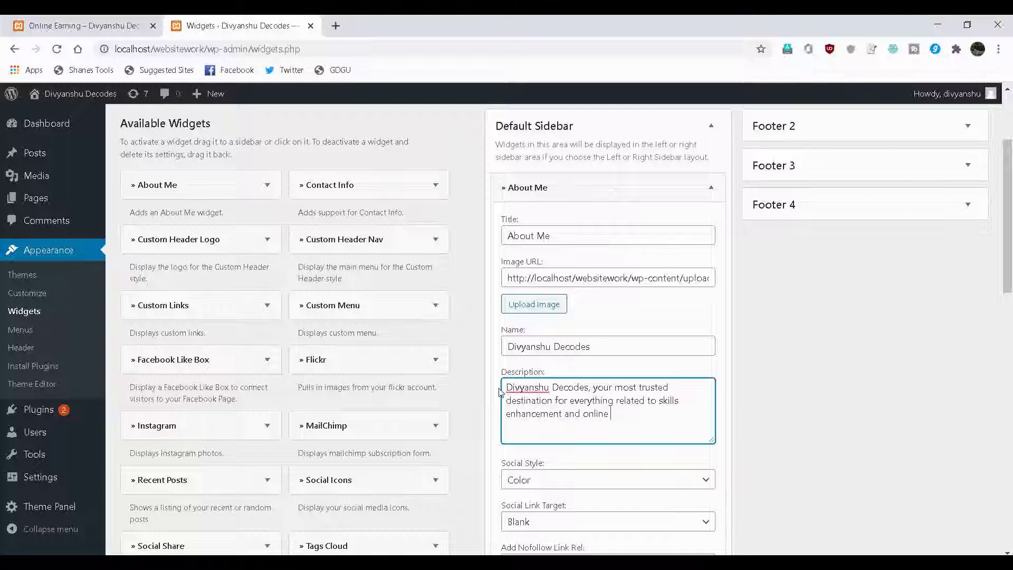
type("We're dedicated to provide you the best content in the most simplified manner.")
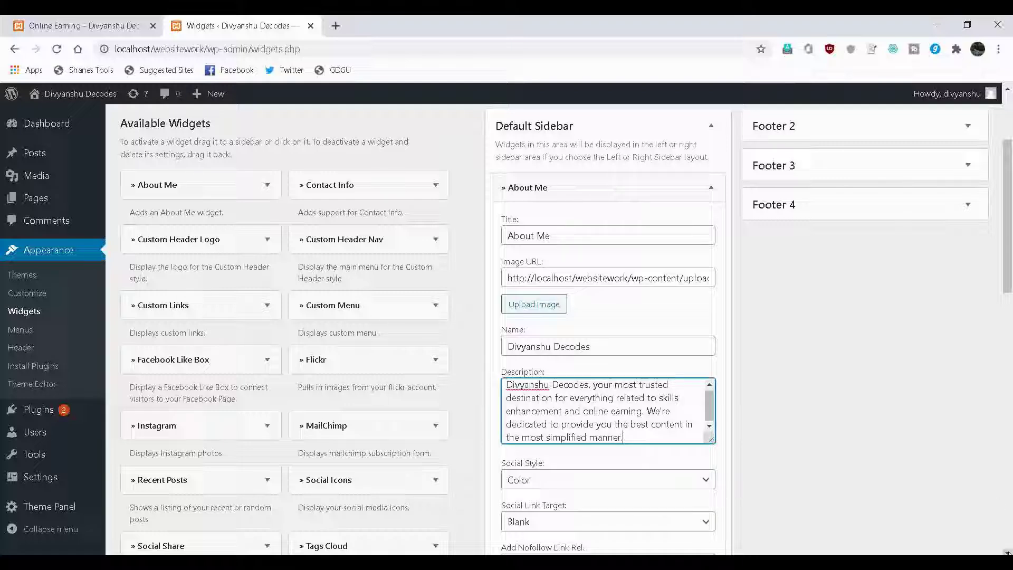
scroll(928, 438, "down", 3)
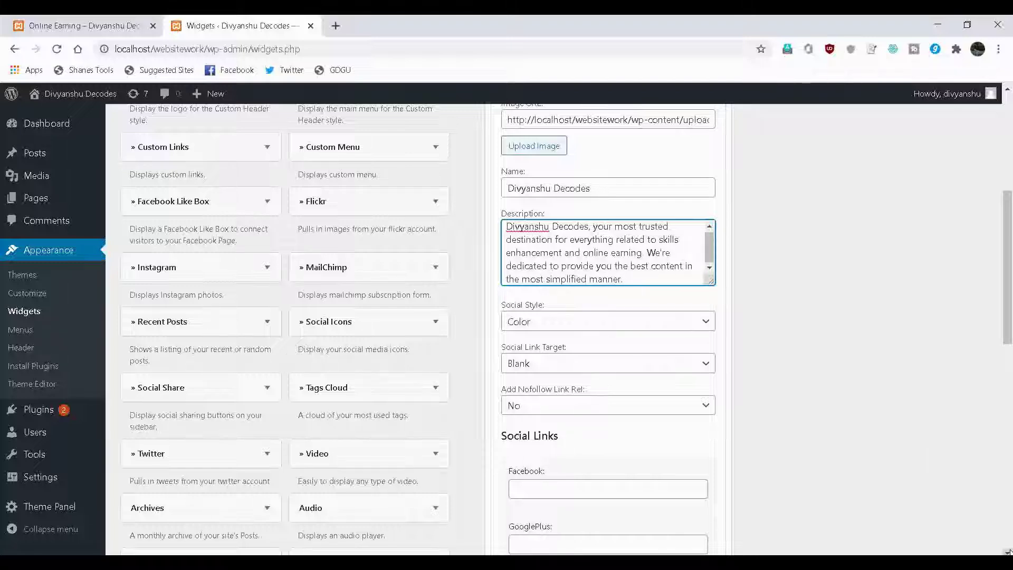
left_click_drag(1008, 552, 1008, 552)
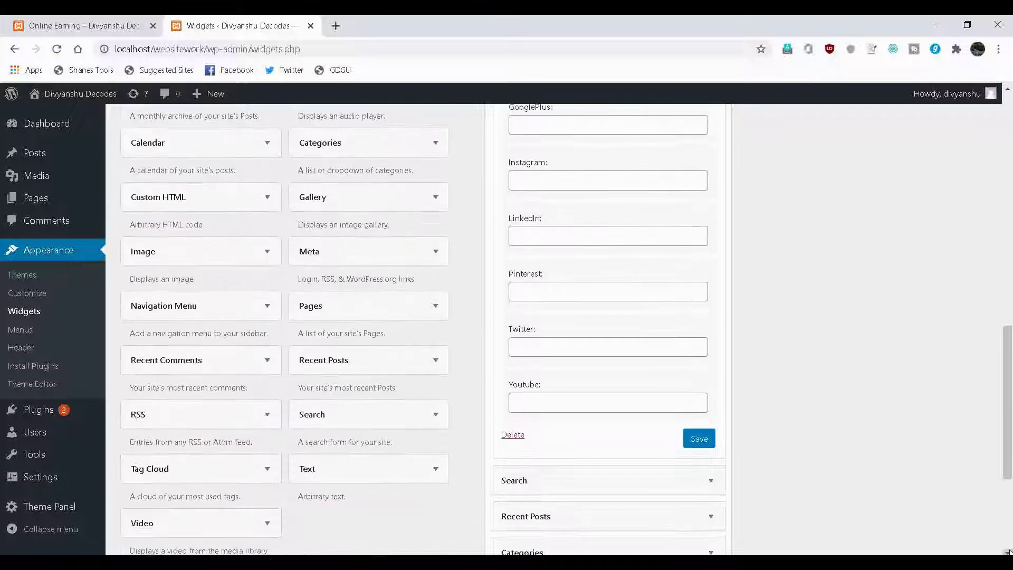
left_click(700, 435)
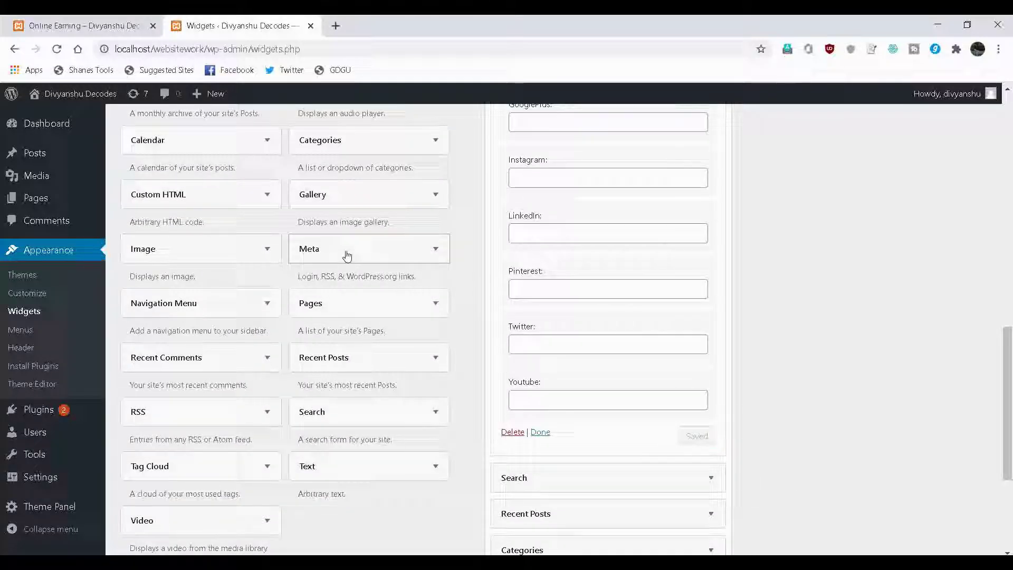
Reload the Online Earning page to see the About Me widget in the sidebar.
left_click(69, 25)
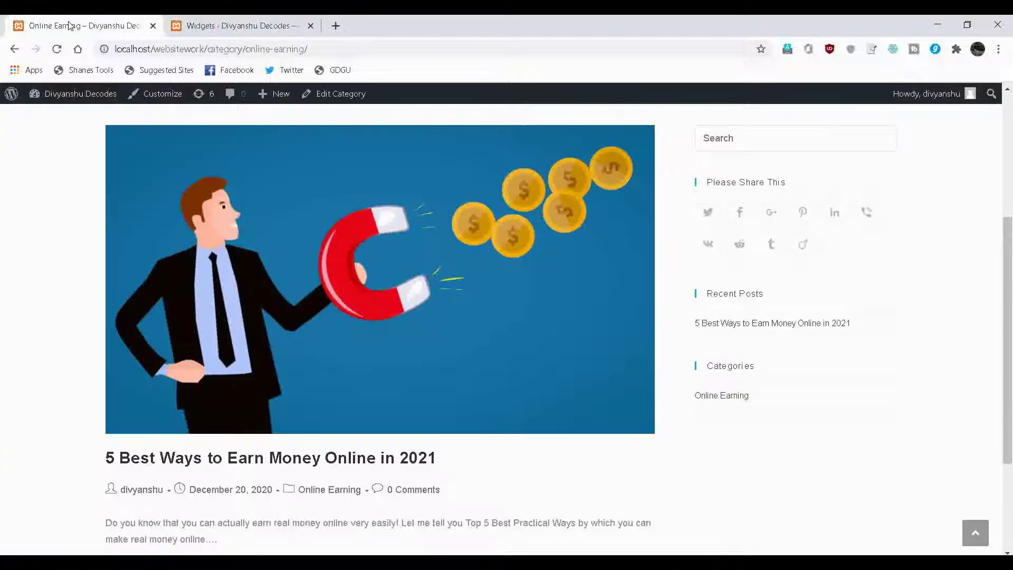
left_click(57, 49)
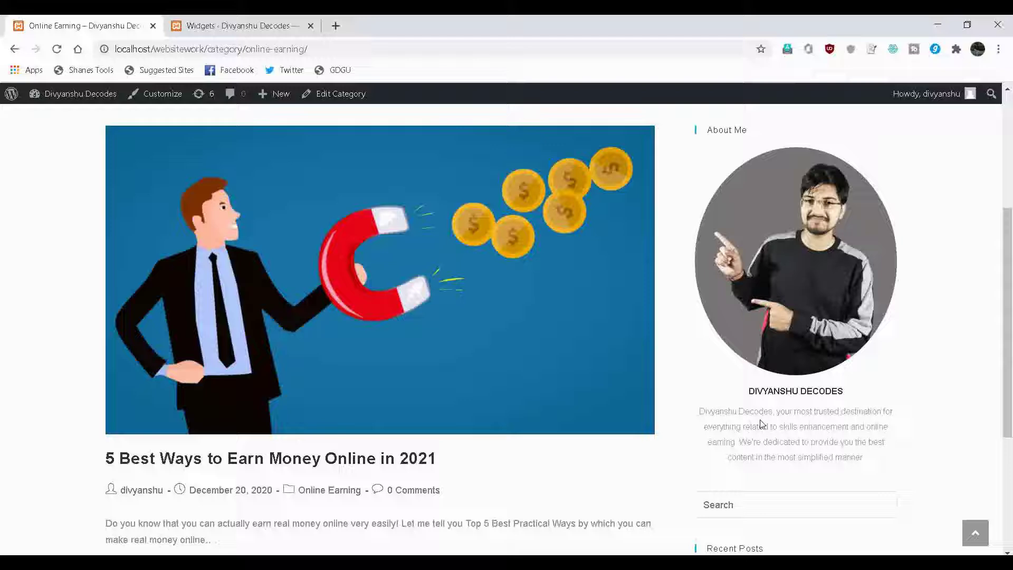
scroll(904, 412, "up", 1)
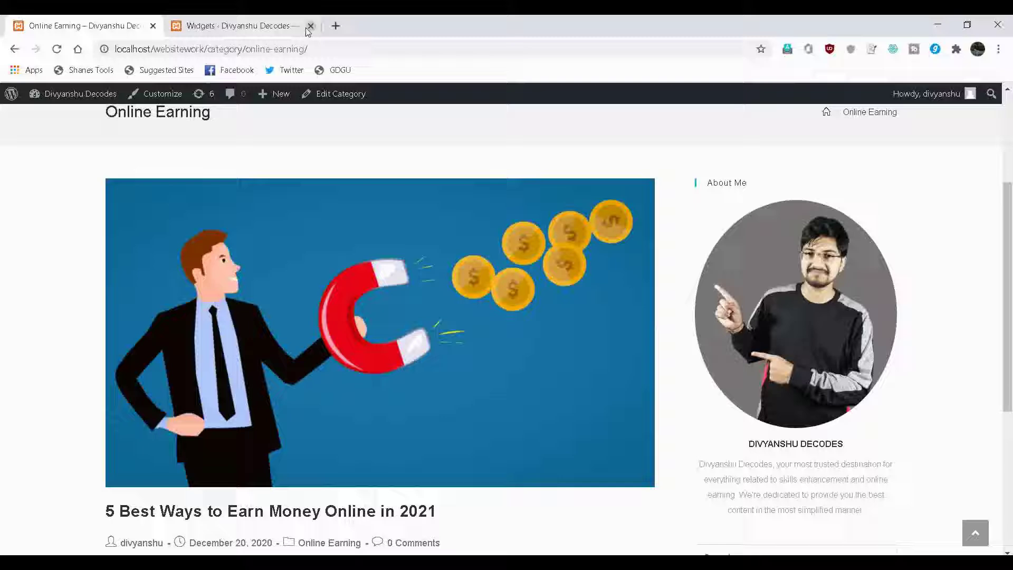
Clear the About Me widget's title on the Widgets screen.
left_click(237, 25)
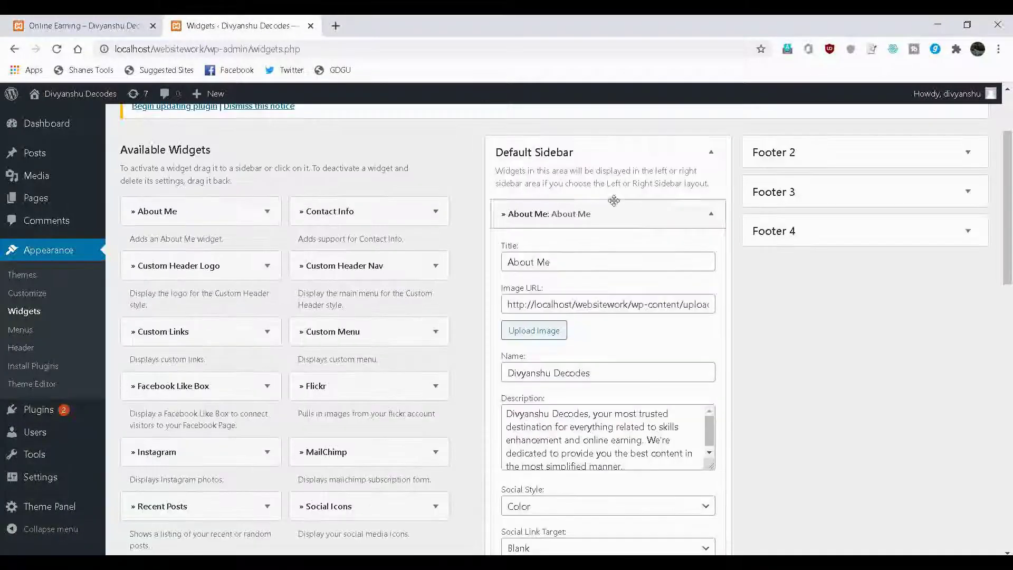
left_click(554, 260)
key("BackSpace")
key("BackSpace")
key("BackSpace")
key("BackSpace")
key("BackSpace")
key("BackSpace")
key("BackSpace")
key("BackSpace")
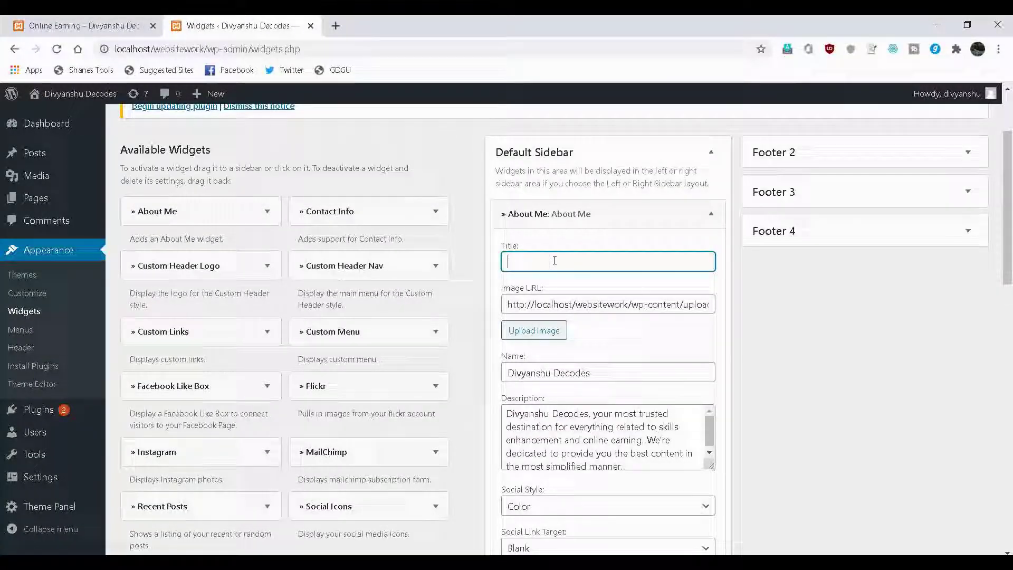
Paste the Facebook and Instagram profile links, save the widget, and view the site tab.
scroll(822, 208, "down", 8)
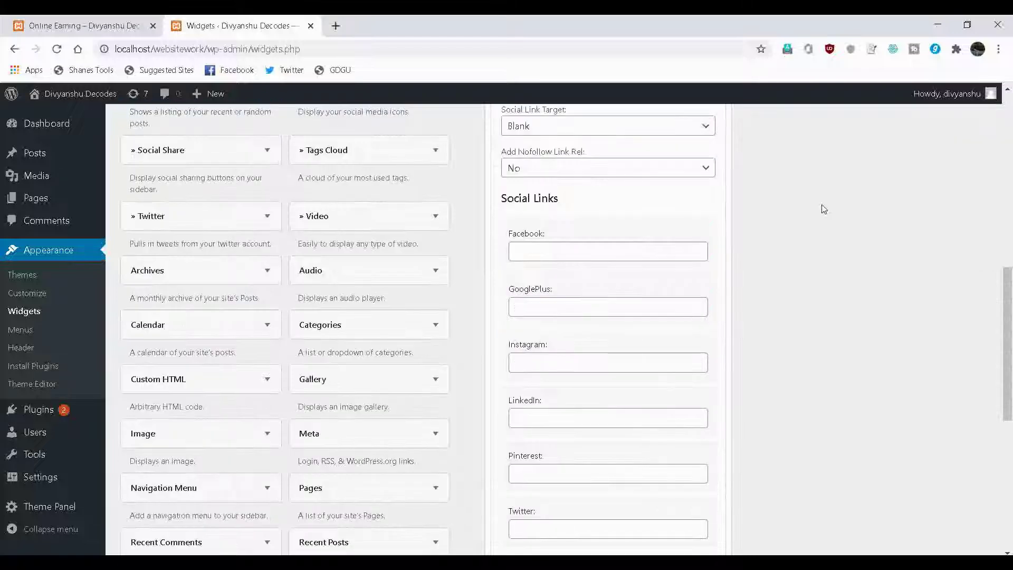
left_click(612, 250)
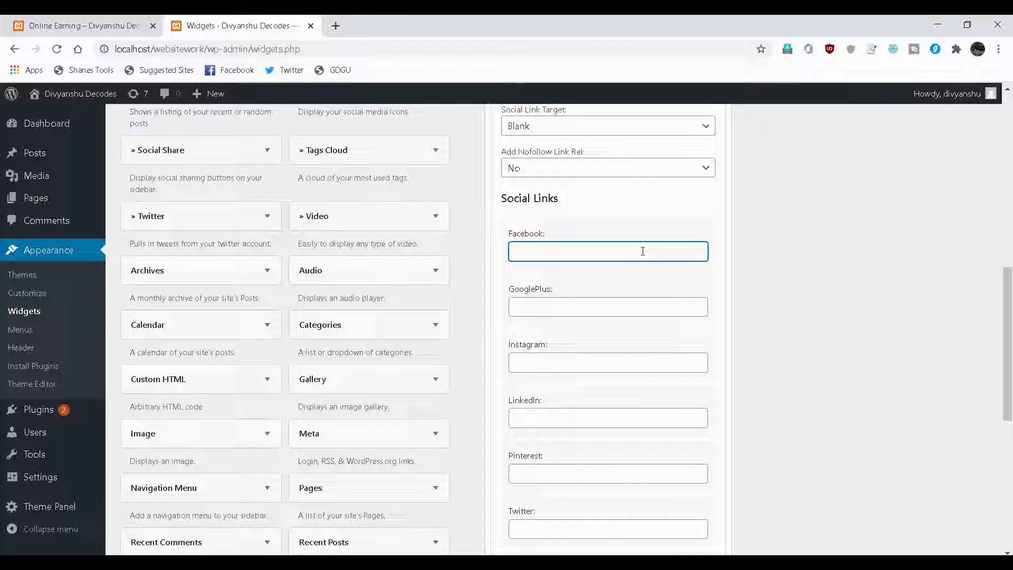
type("https://www.facebook.com/divyanshur346")
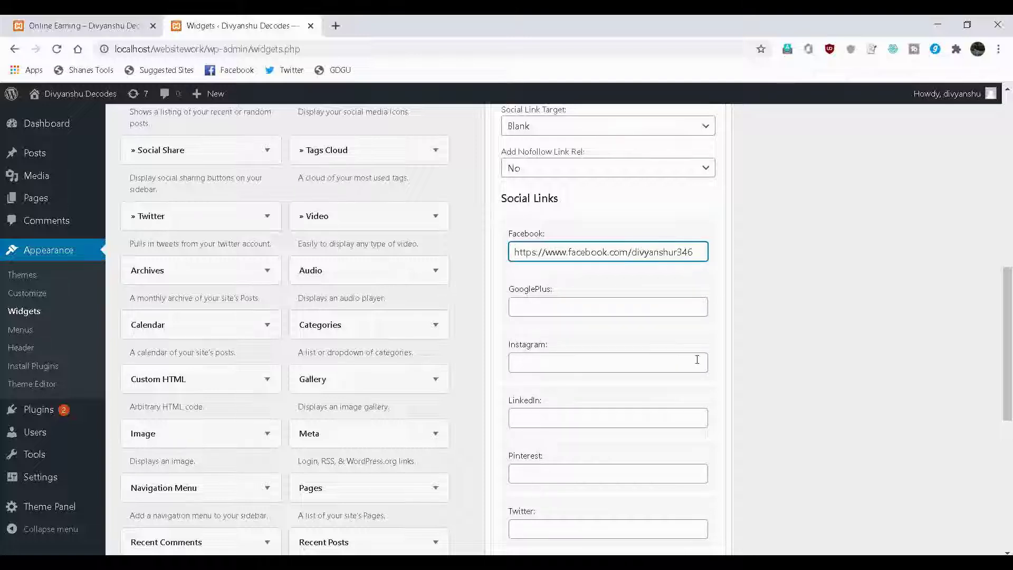
left_click(634, 363)
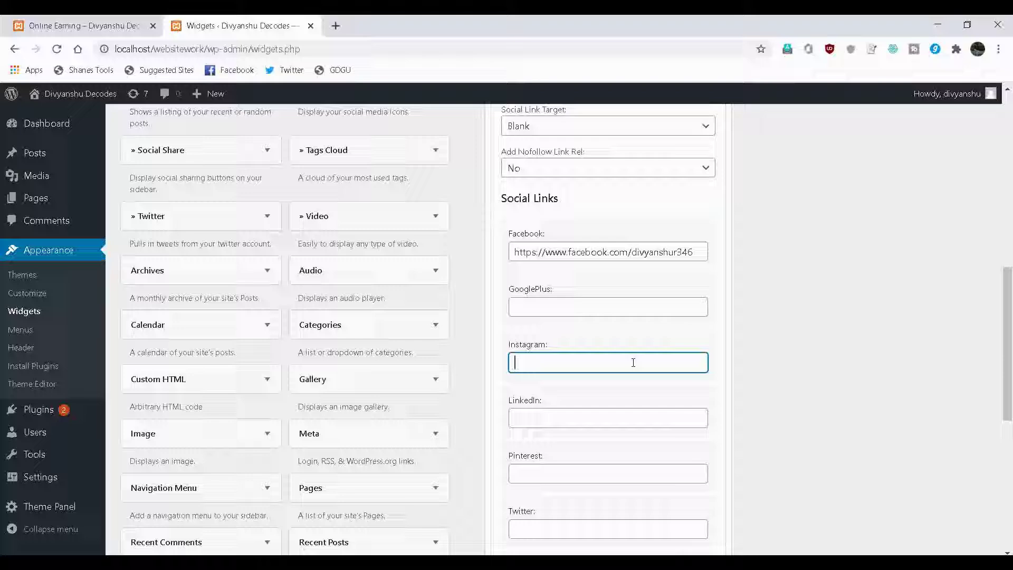
type("https://www.instagram.com/divyanshu_oninsta")
scroll(852, 362, "down", 3)
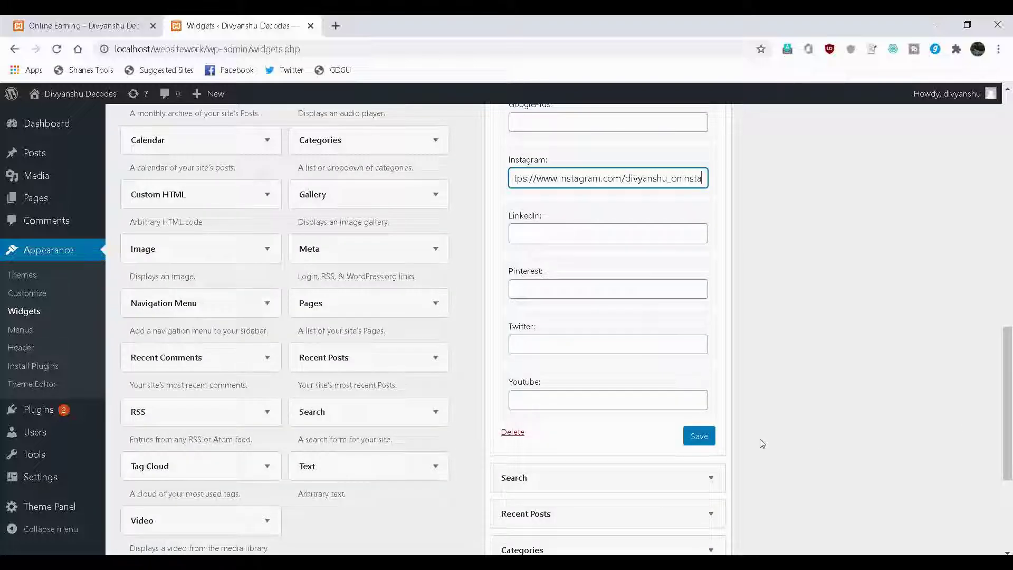
left_click(699, 436)
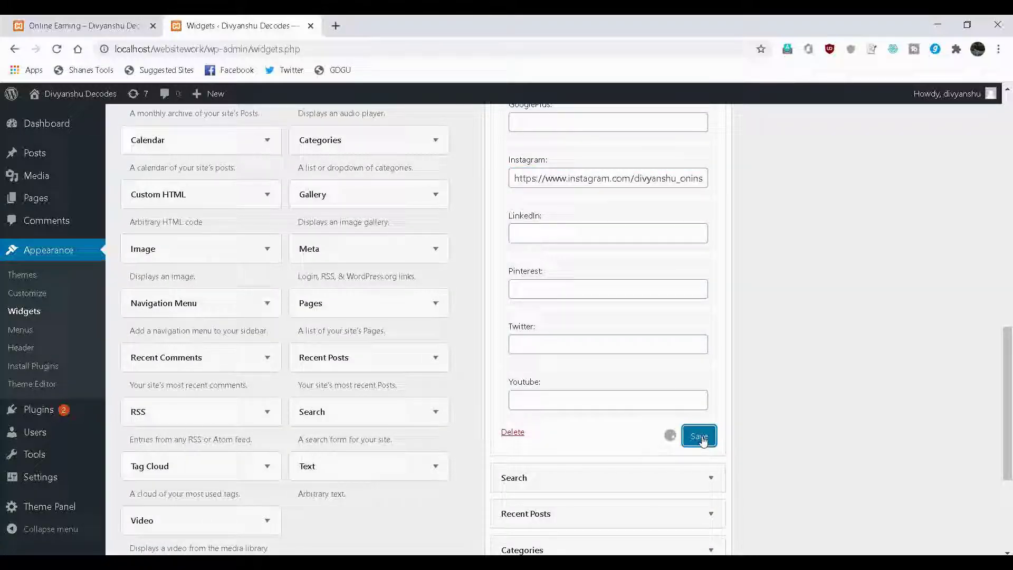
key("ctrl+shift+Tab")
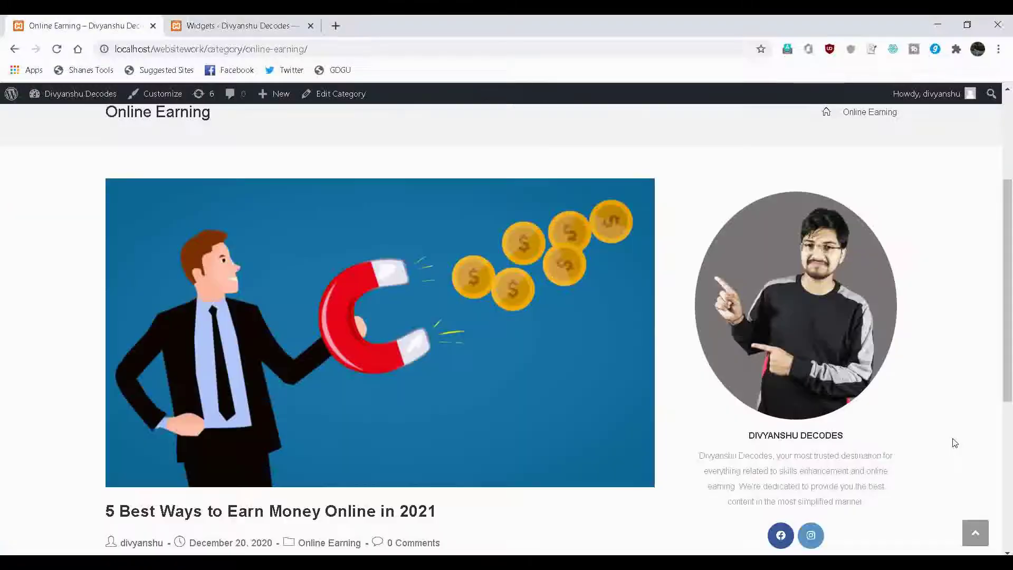
Open the sidebar's Instagram icon to verify the profile link, then return to the page.
left_click(1006, 553)
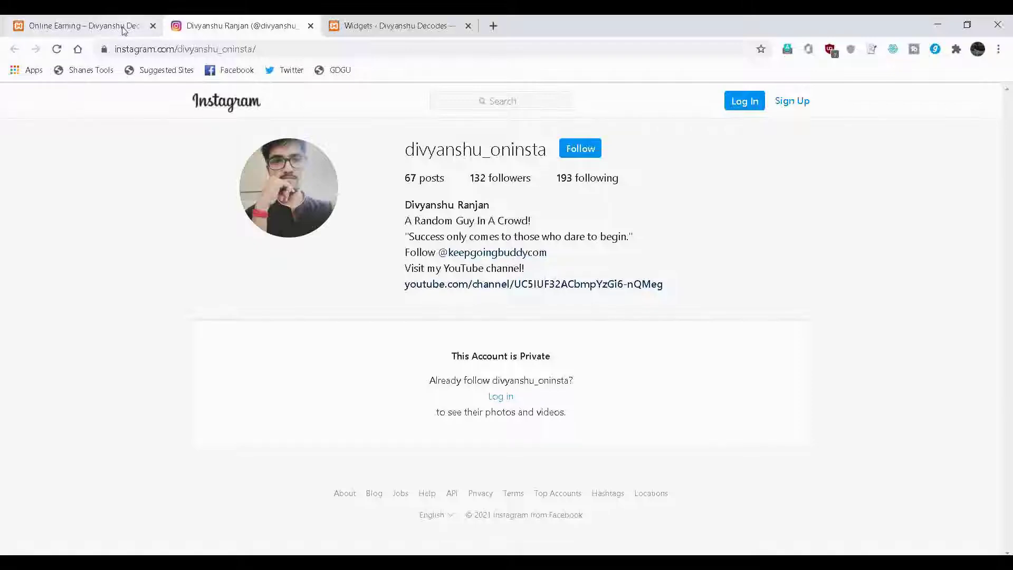
left_click(79, 26)
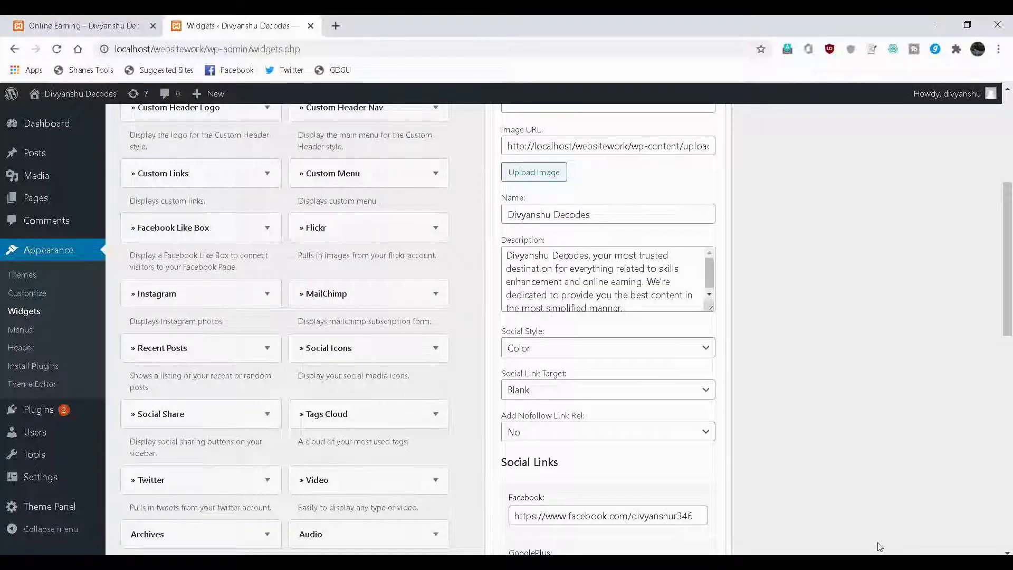
Keep the Social Link Target as Blank and check the icons on the Online Earning page.
left_click(706, 391)
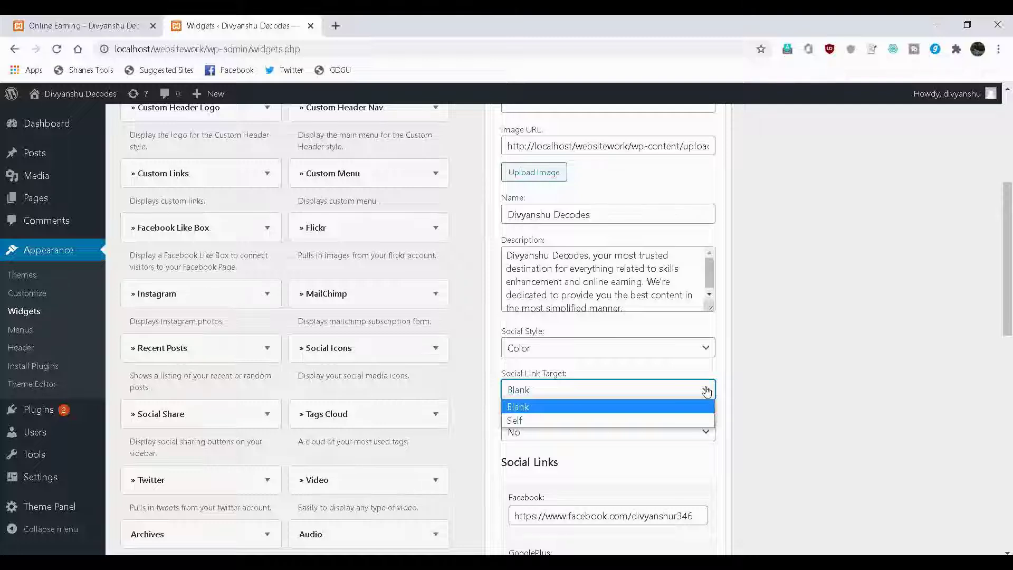
left_click(674, 404)
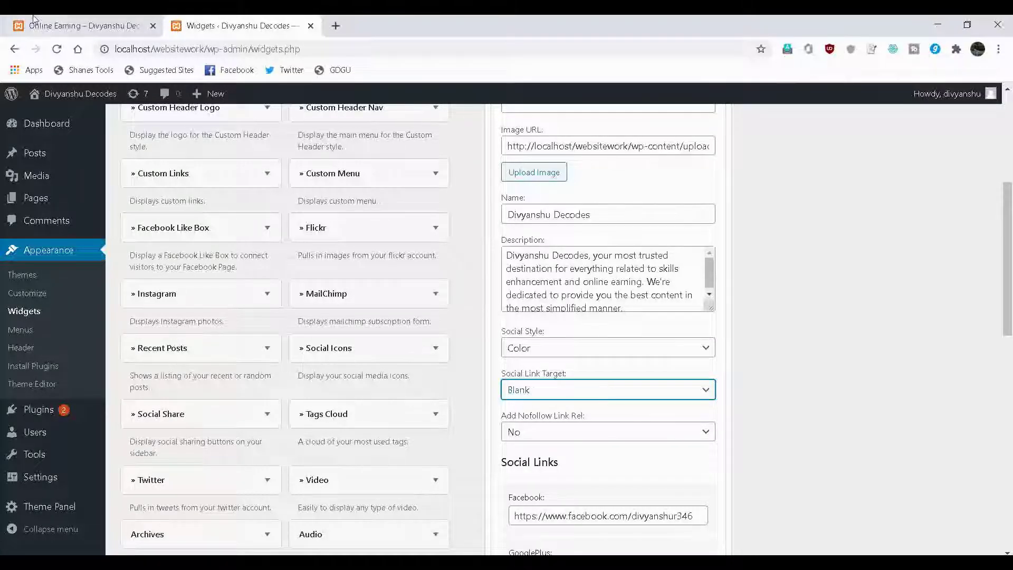
left_click(47, 26)
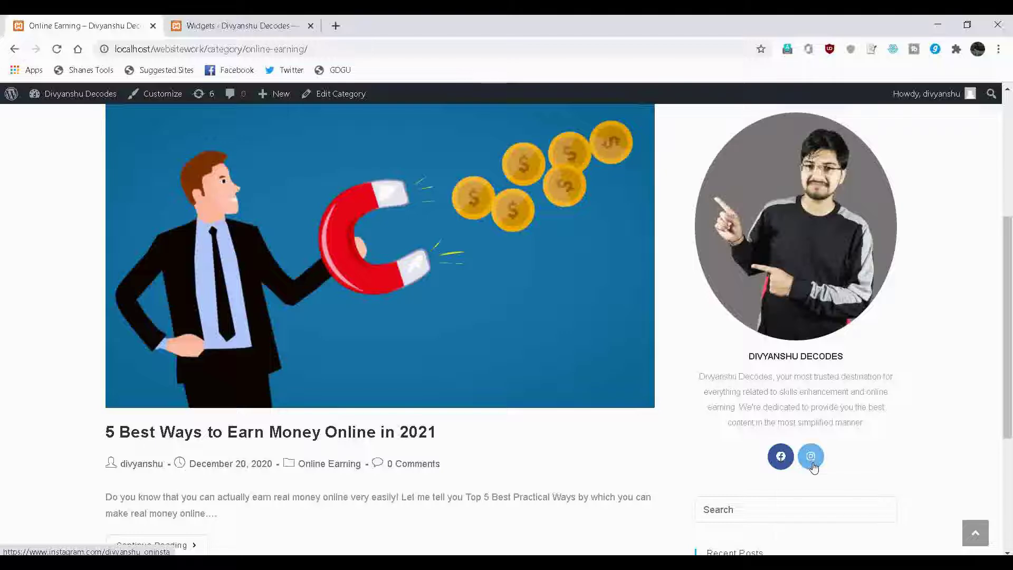
key("ctrl+Tab")
left_click(702, 390)
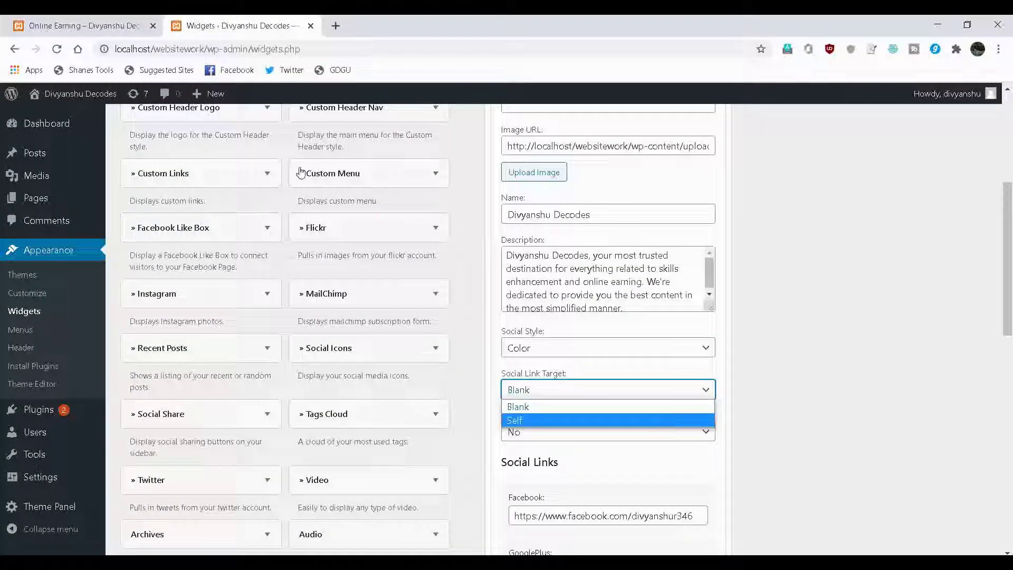
left_click(77, 26)
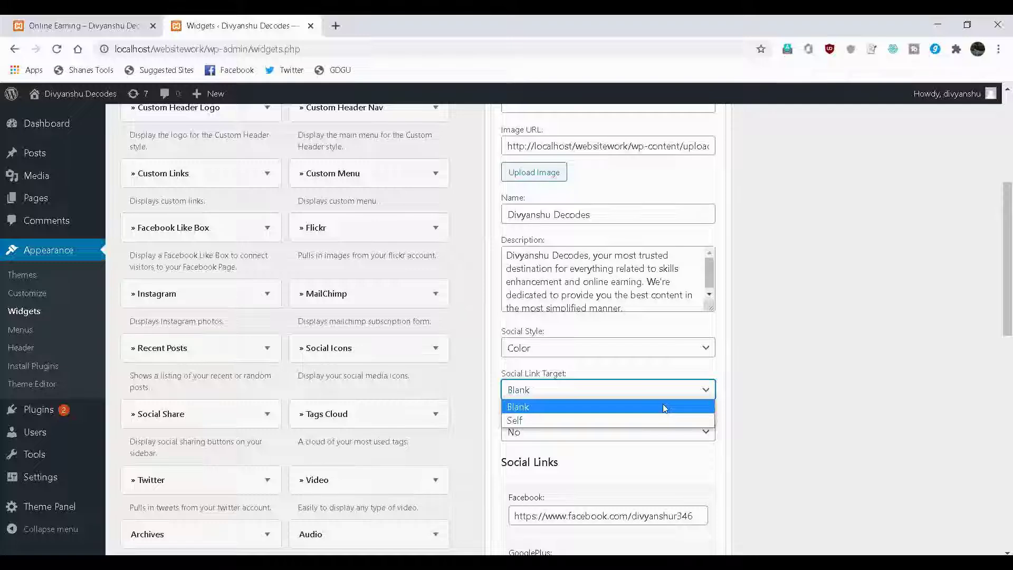
left_click(663, 408)
scroll(663, 407, "down", 5)
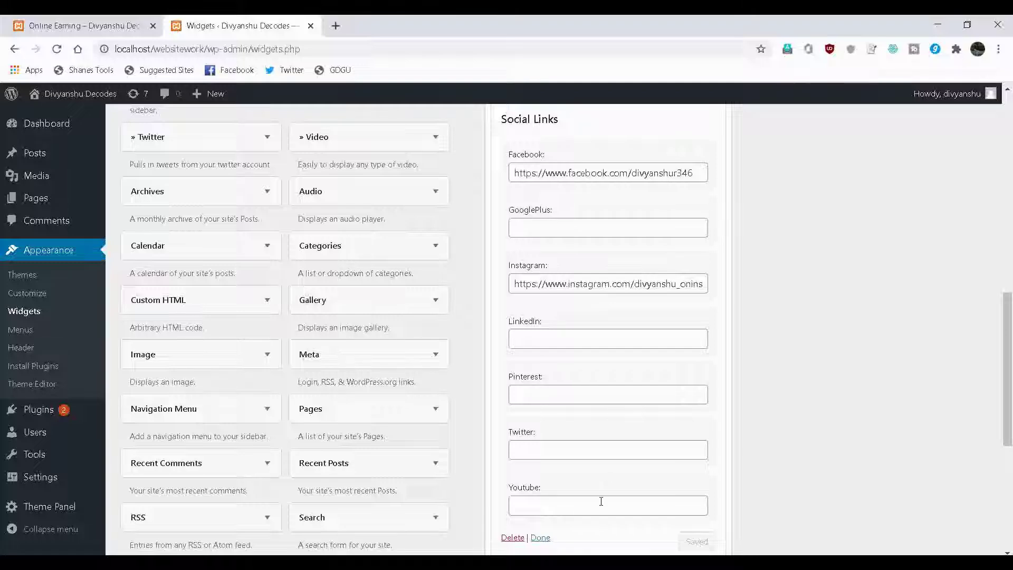
key("ctrl+Tab")
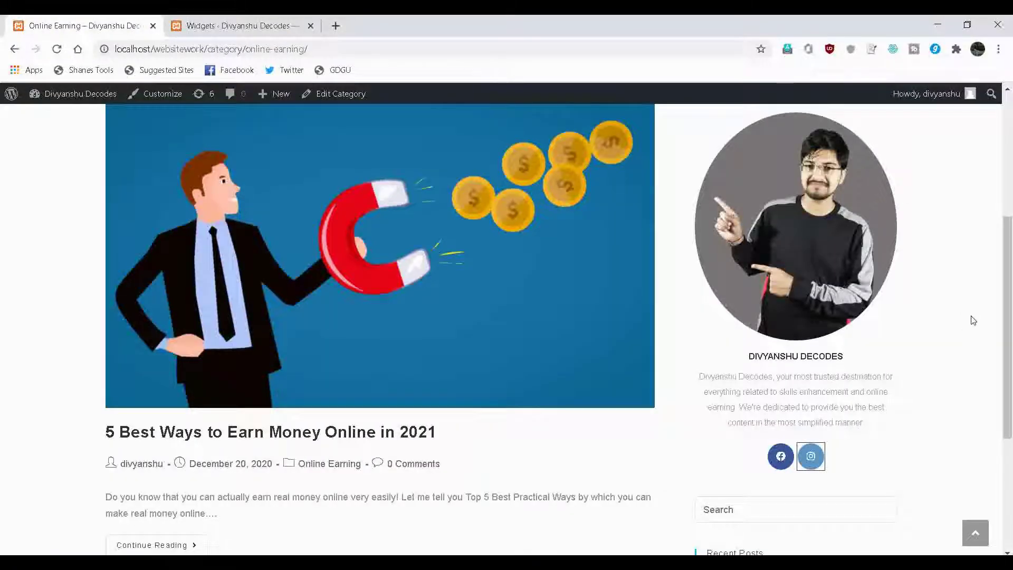
Inspect the About Me sidebar on the Online Earning page, then return to the Widgets screen.
left_click(1009, 91)
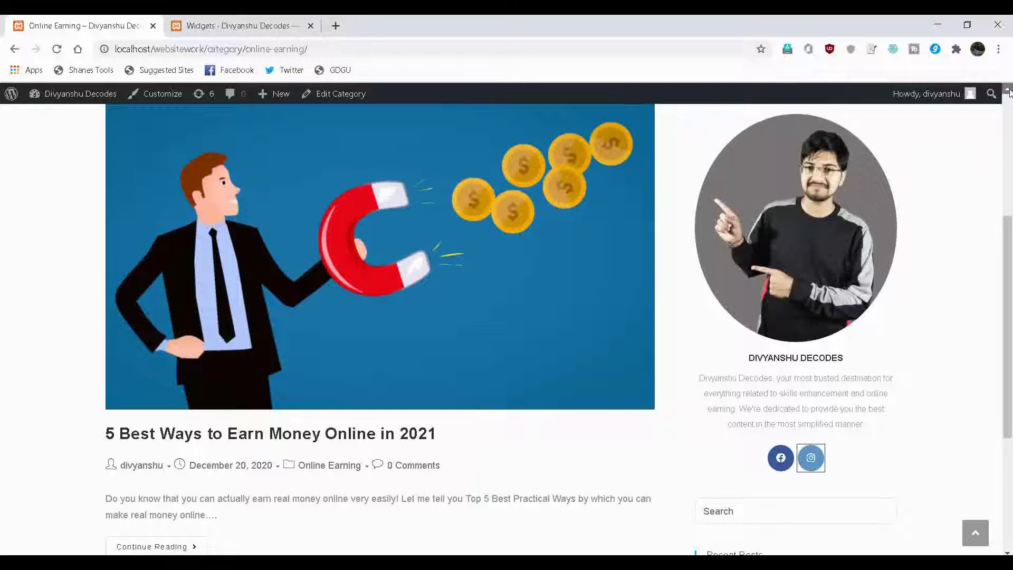
scroll(1009, 91, "up", 1)
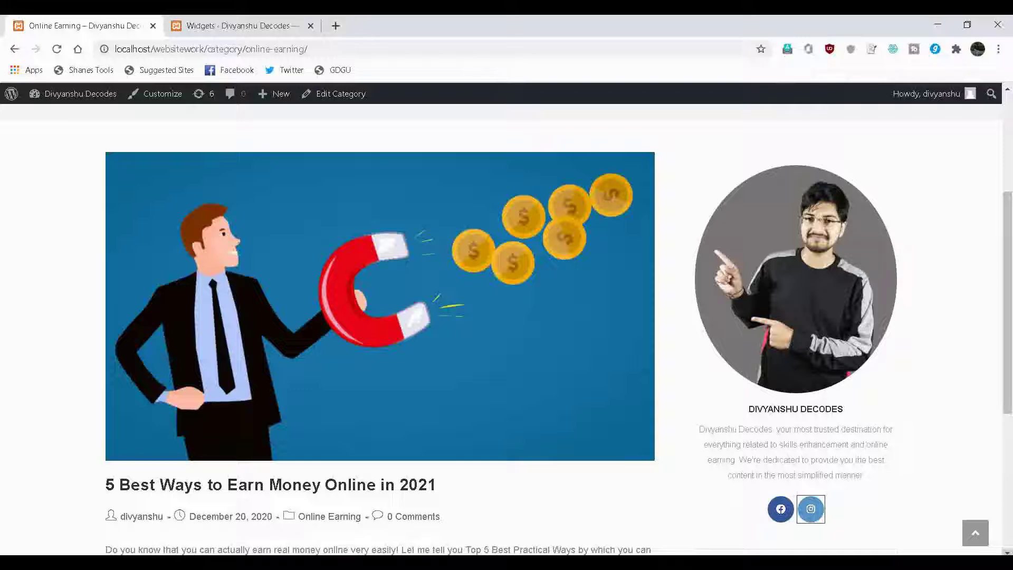
scroll(507, 316, "down", 2)
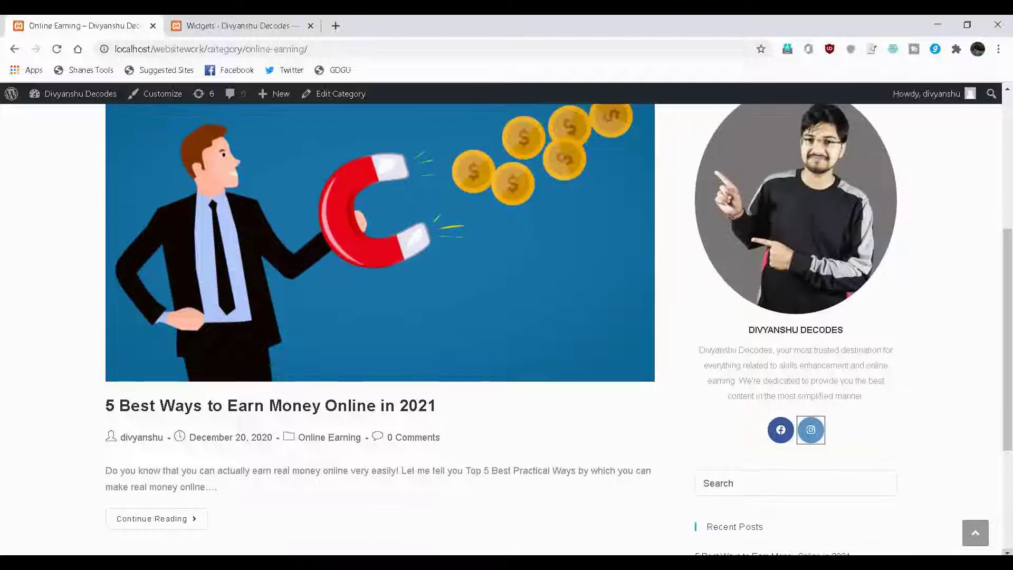
scroll(908, 376, "down", 2)
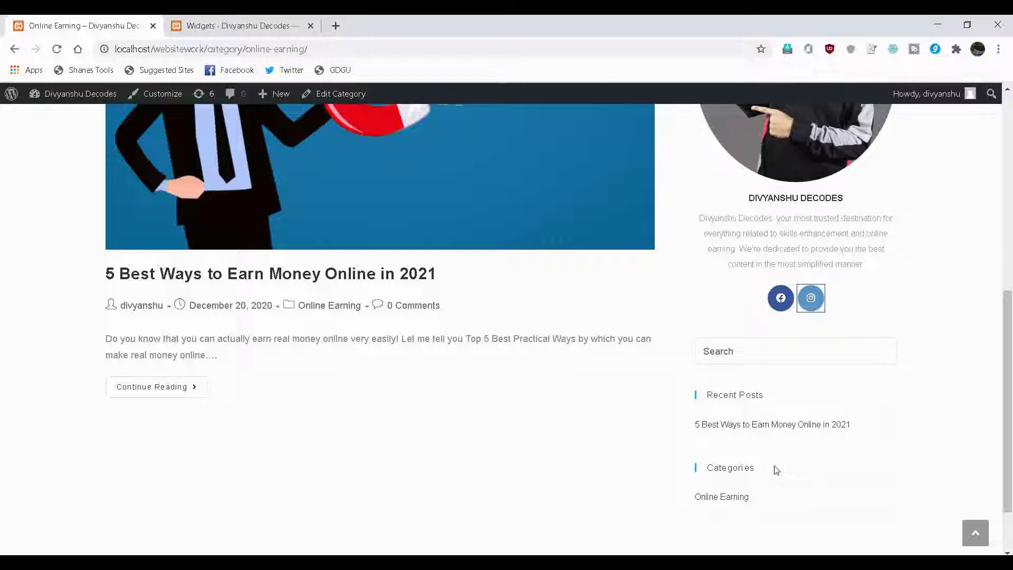
left_click_drag(1008, 362, 1004, 275)
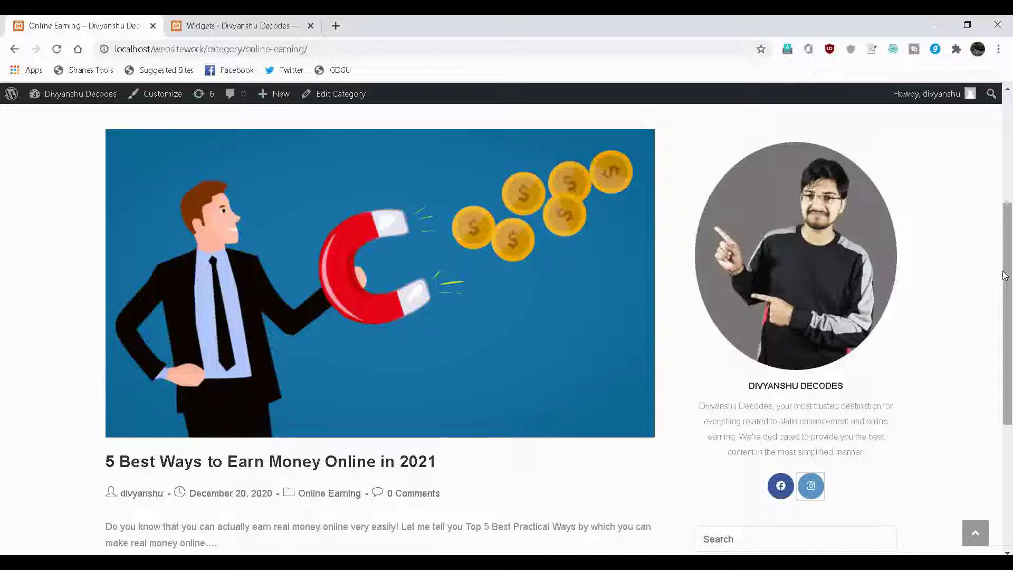
key("ctrl+Tab")
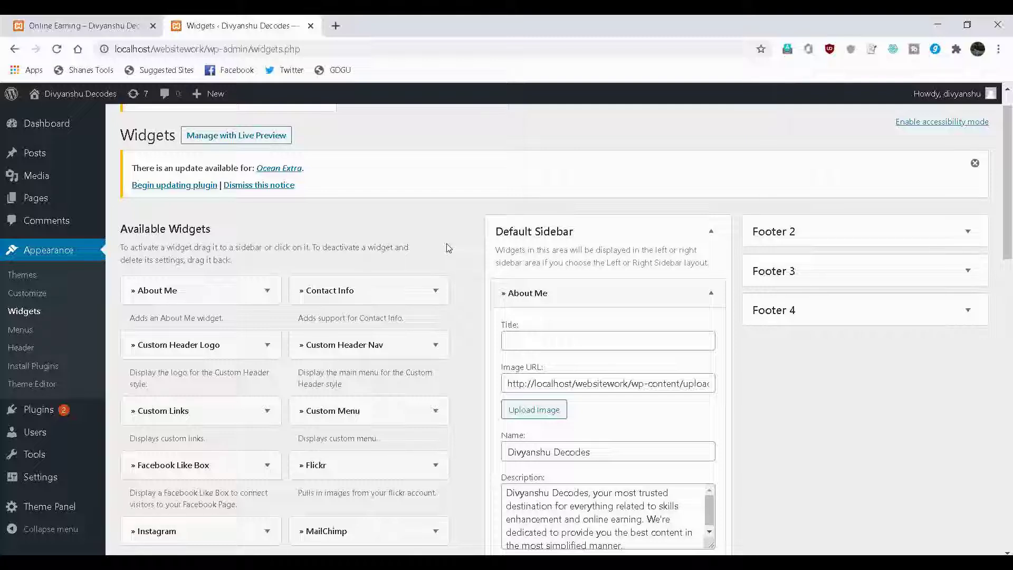
Recheck the Online Earning page, open a blank browser tab, and go back to Widgets.
key("ctrl+1")
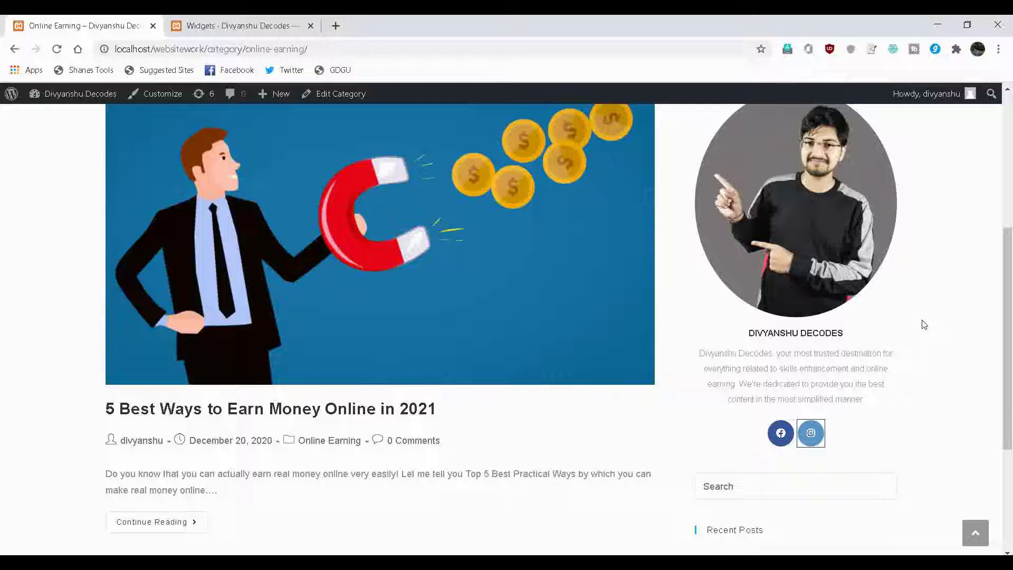
key("ctrl+t")
key("ctrl+Tab")
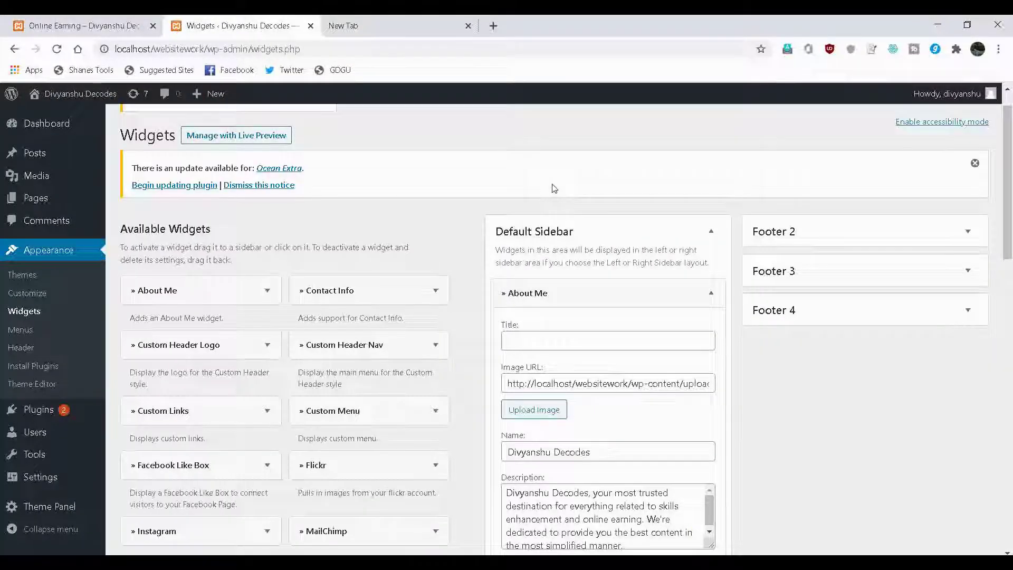